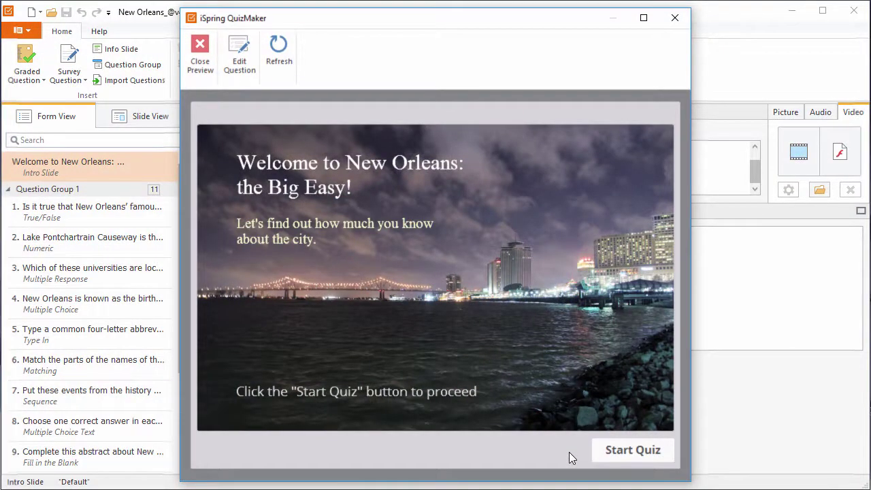
Start the quiz preview, answer the Bourbon Street question False, and submit for Correct feedback
{"action": "left_click", "coordinate": [633, 450]}
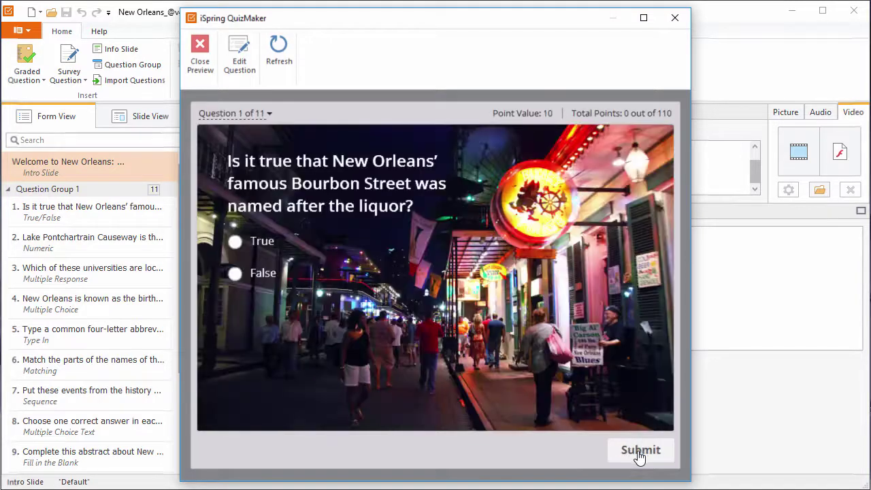
{"action": "left_click", "coordinate": [235, 273]}
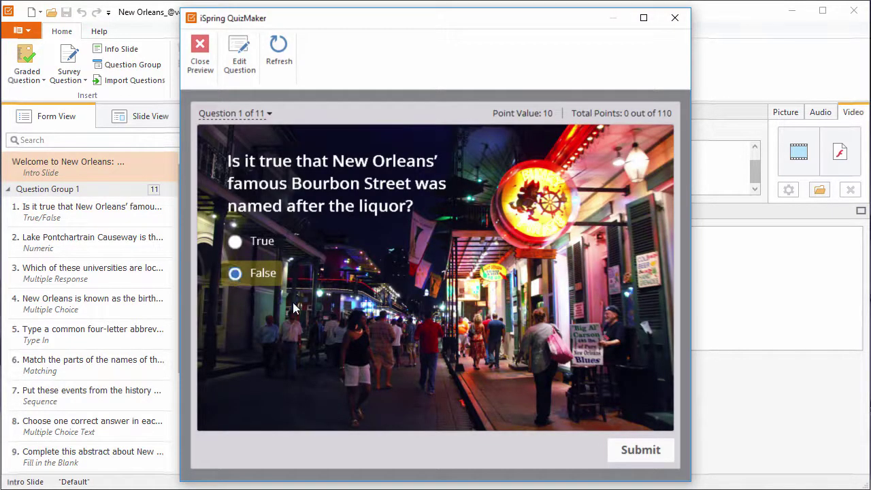
{"action": "left_click", "coordinate": [634, 452]}
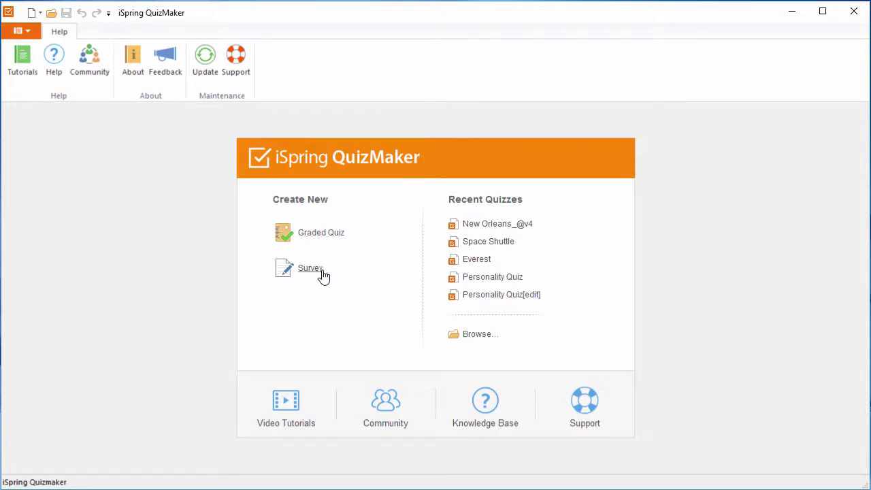
Open New Orleans_@v4 from Recent Quizzes and browse the Graded and Survey question types
{"action": "left_click", "coordinate": [497, 229]}
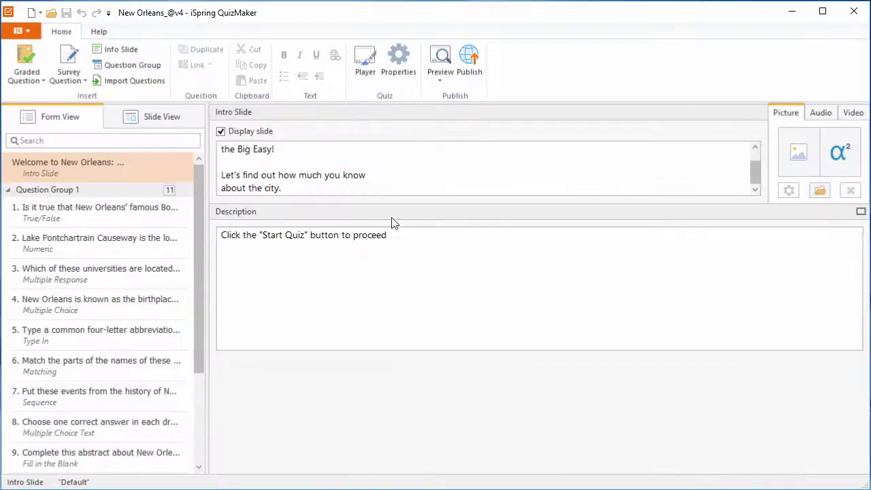
{"action": "left_click", "coordinate": [39, 81]}
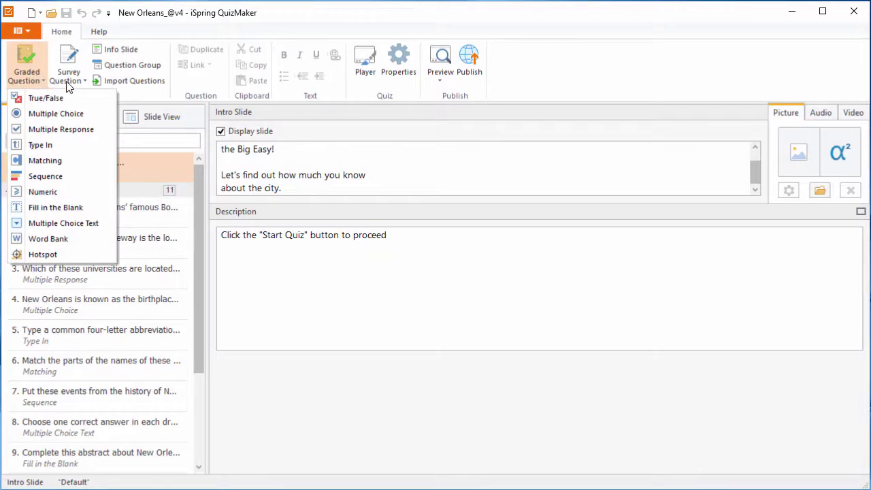
{"action": "left_click", "coordinate": [84, 82]}
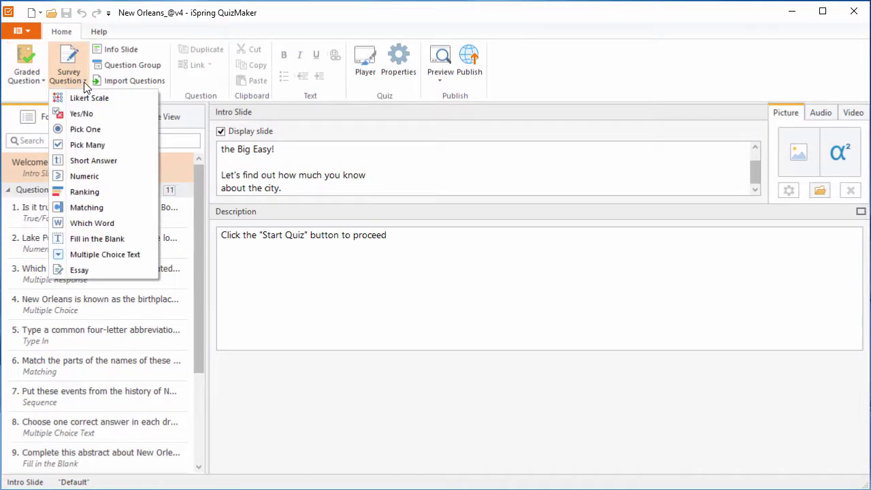
{"action": "left_click", "coordinate": [85, 85]}
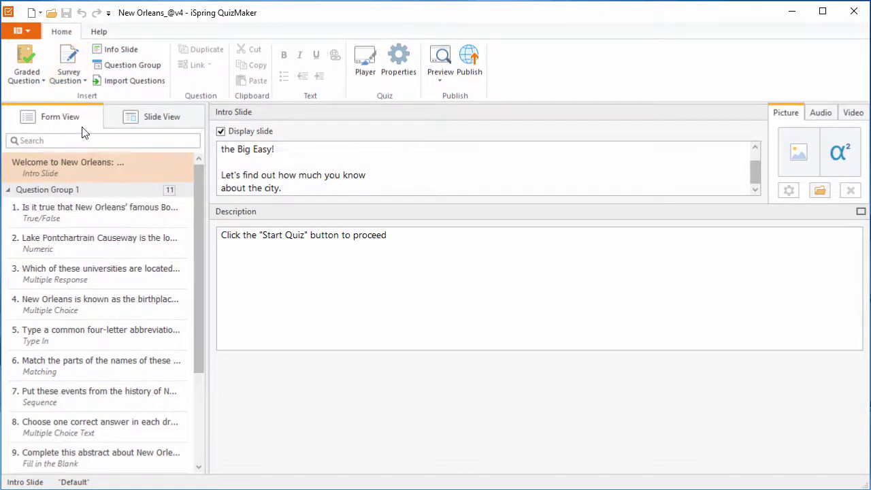
Review question 1 in Form View: 10 points, 0 penalty, attempts left at 1
{"action": "left_click", "coordinate": [81, 212]}
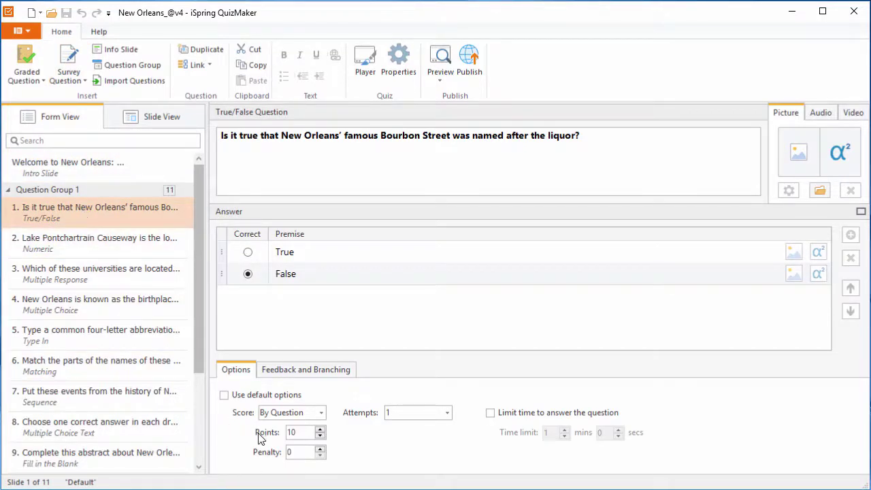
{"action": "double_click", "coordinate": [300, 433]}
{"action": "double_click", "coordinate": [300, 453]}
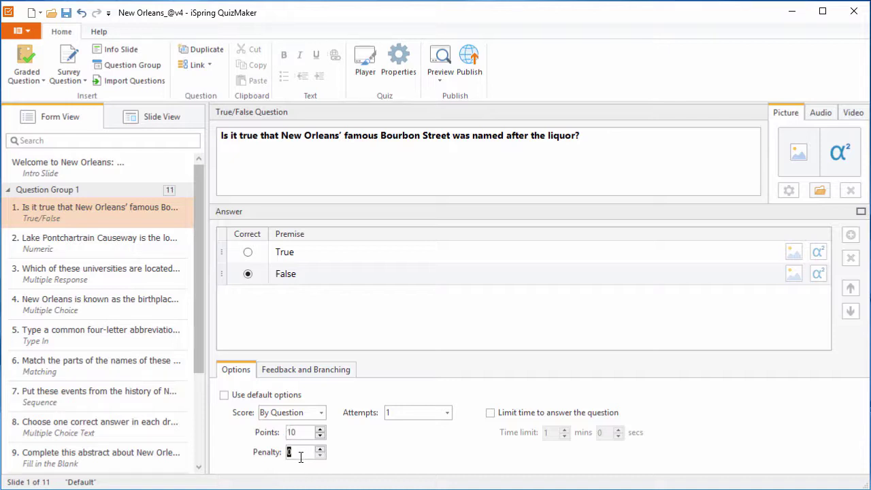
{"action": "left_click", "coordinate": [419, 420]}
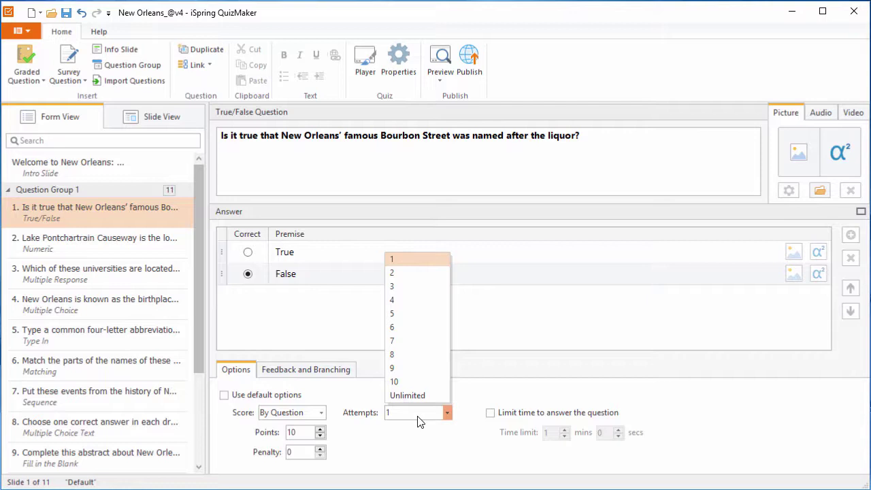
{"action": "left_click", "coordinate": [418, 416]}
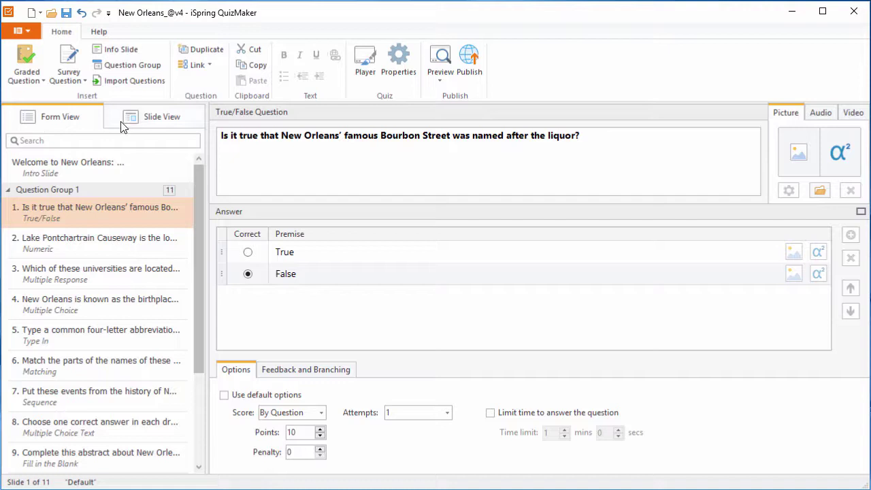
In Slide View, browse the themes, fonts and layouts for the question without changing anything
{"action": "left_click", "coordinate": [154, 125]}
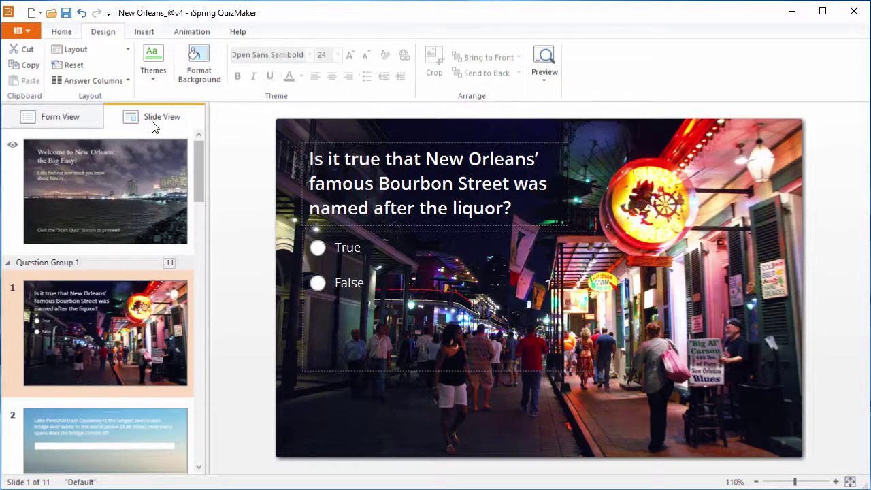
{"action": "left_click", "coordinate": [156, 75]}
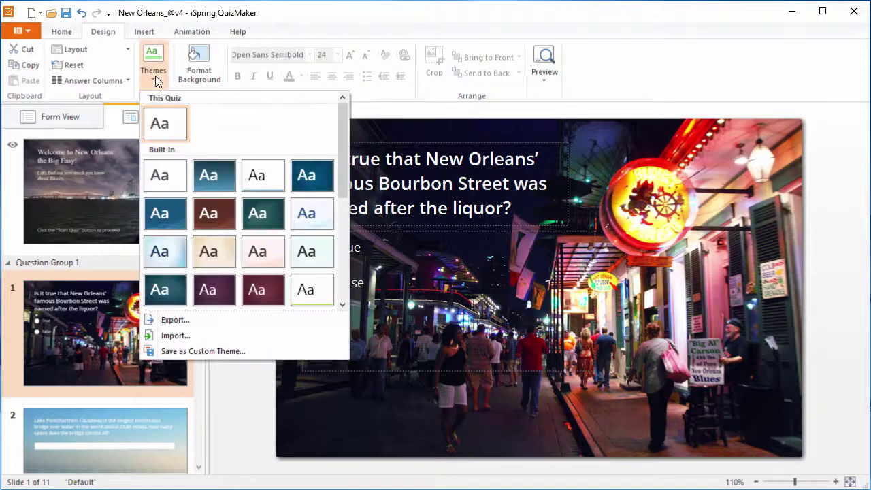
{"action": "left_click", "coordinate": [156, 76]}
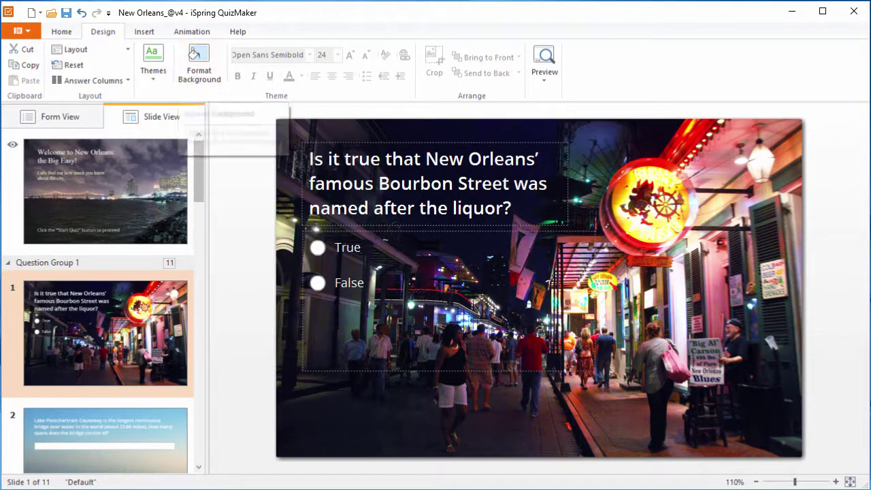
{"action": "left_click", "coordinate": [428, 184]}
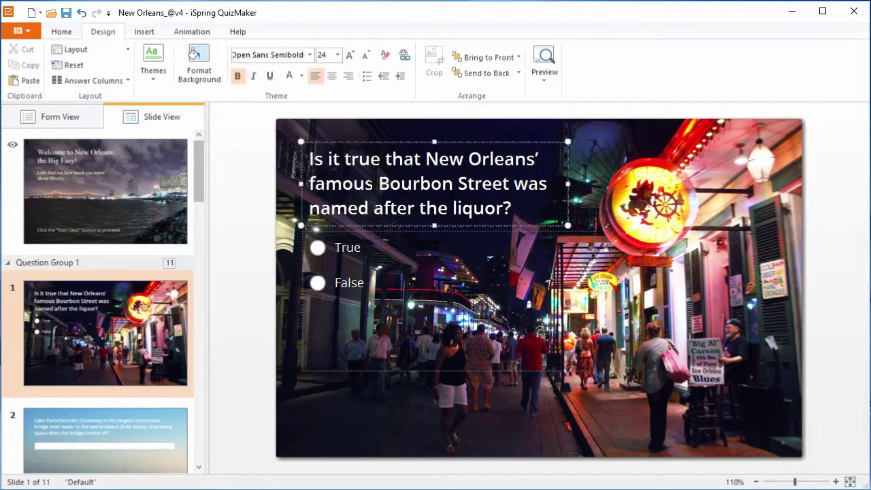
{"action": "left_click", "coordinate": [306, 53]}
{"action": "left_click", "coordinate": [307, 54]}
{"action": "left_click", "coordinate": [111, 53]}
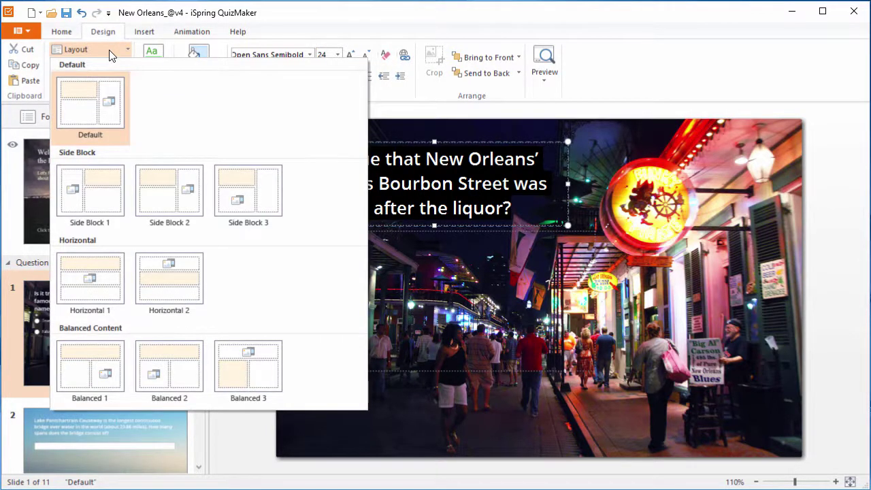
{"action": "left_click", "coordinate": [111, 53]}
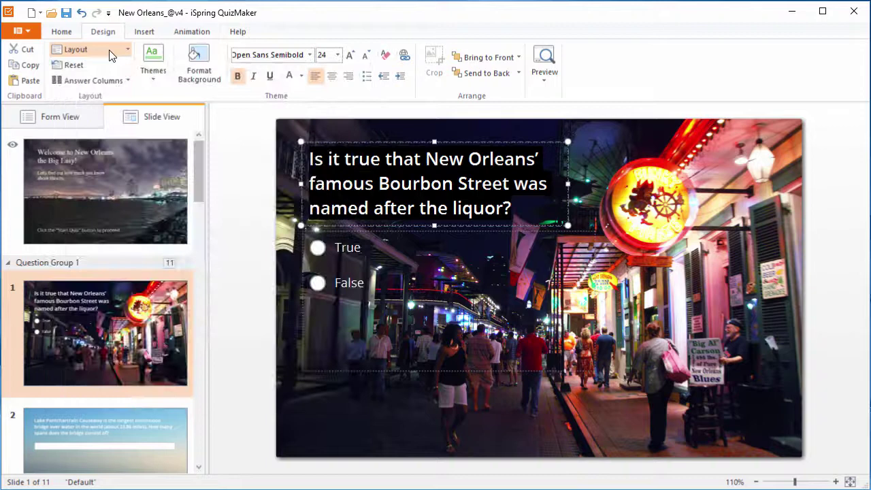
On the Welcome to New Orleans slide, apply Blue Gradient, undo it, and show the Insert options
{"action": "left_click", "coordinate": [96, 177]}
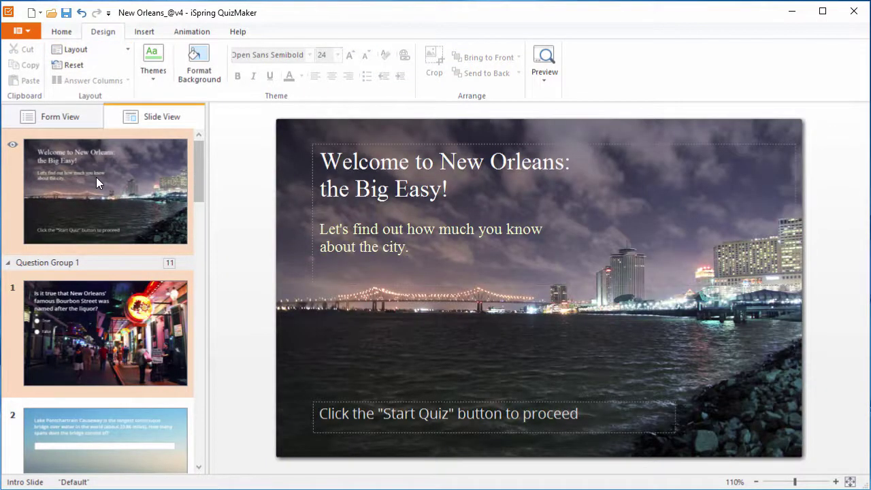
{"action": "left_click", "coordinate": [151, 76]}
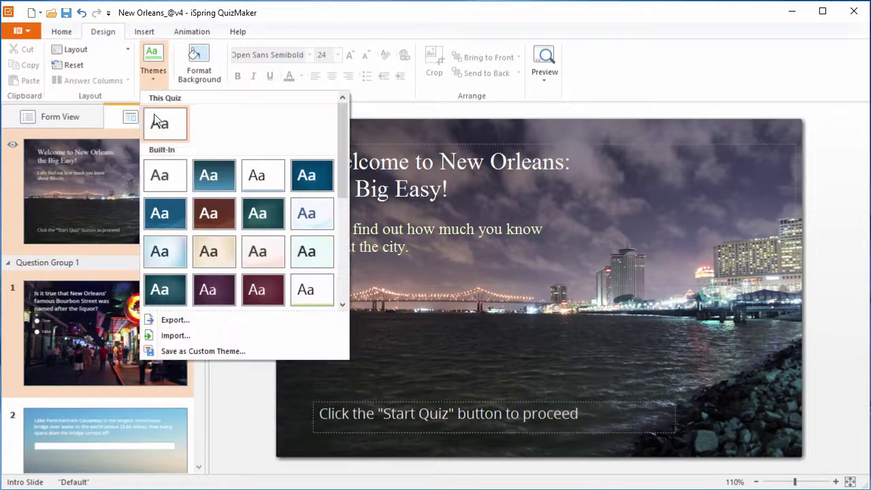
{"action": "left_click", "coordinate": [210, 176]}
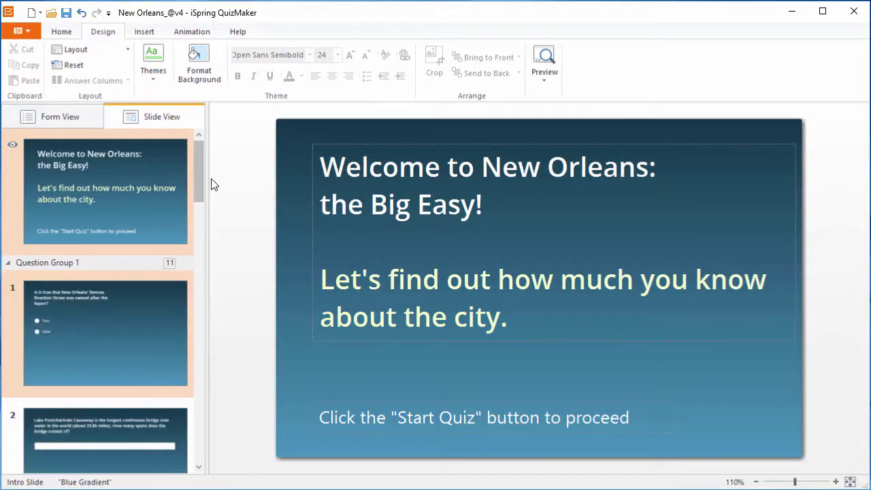
{"action": "left_click", "coordinate": [83, 13]}
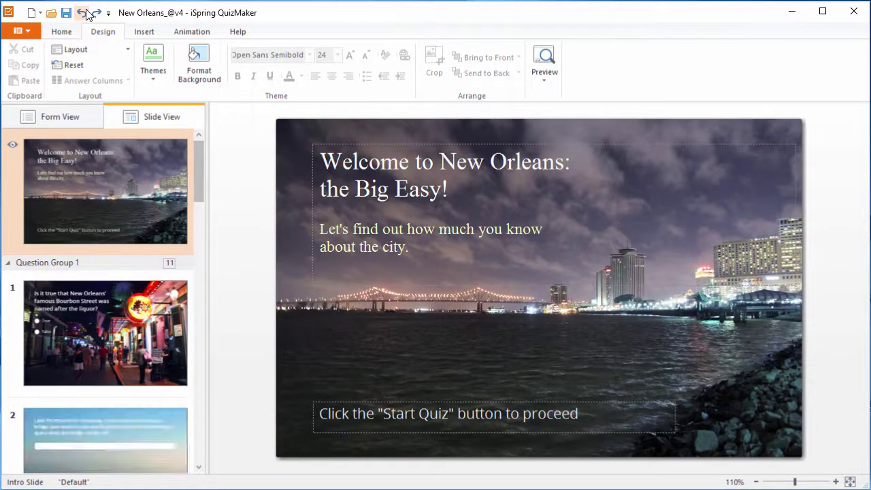
{"action": "left_click", "coordinate": [146, 32]}
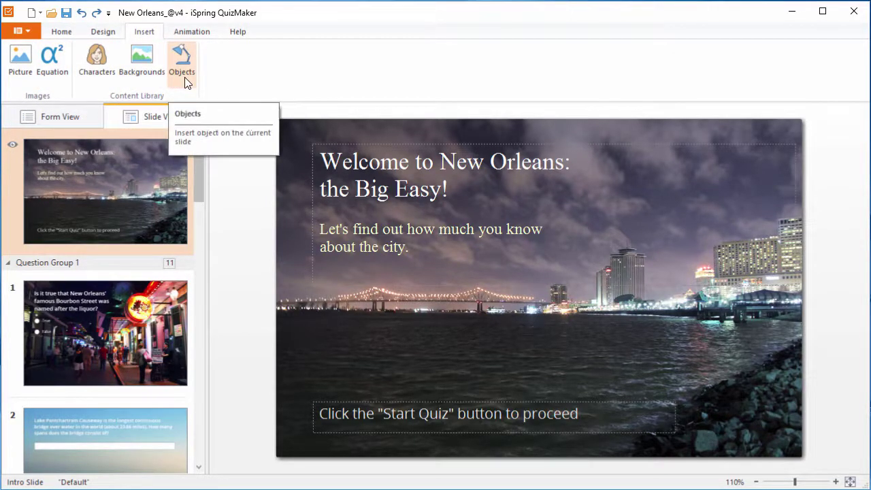
{"action": "left_click", "coordinate": [94, 85]}
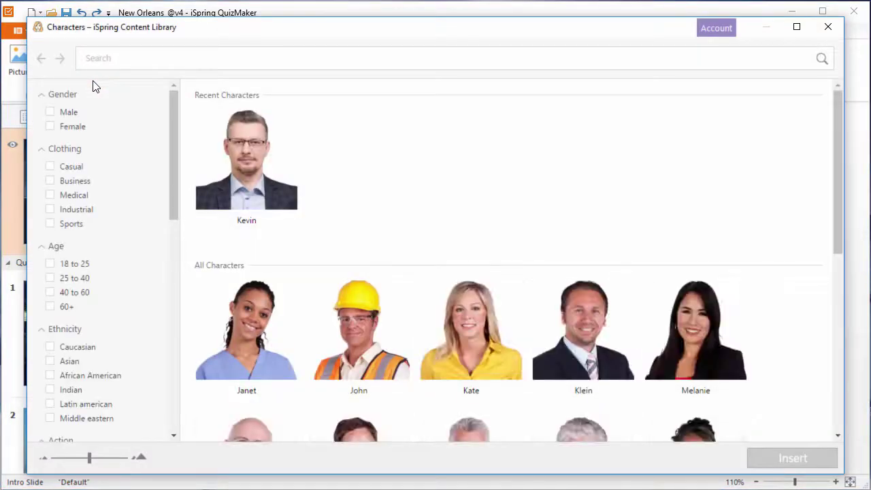
{"action": "scroll", "coordinate": [393, 275], "scroll_direction": "down", "scroll_amount": 5}
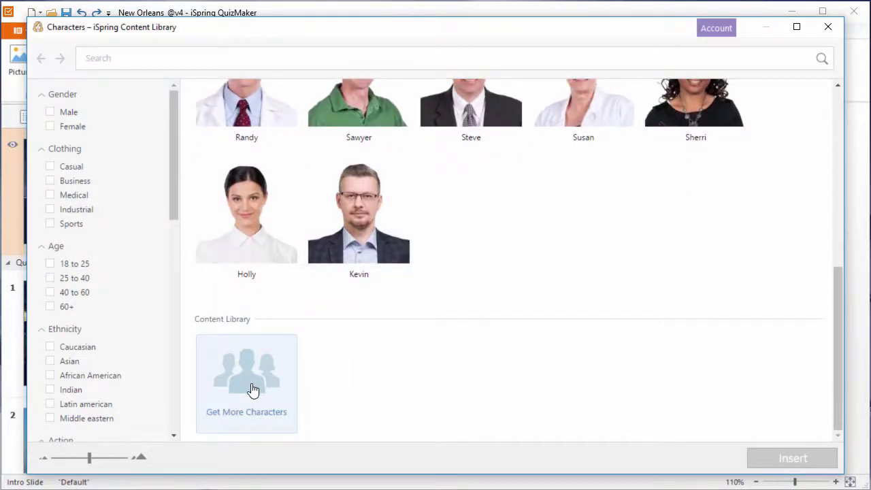
{"action": "left_click", "coordinate": [80, 184]}
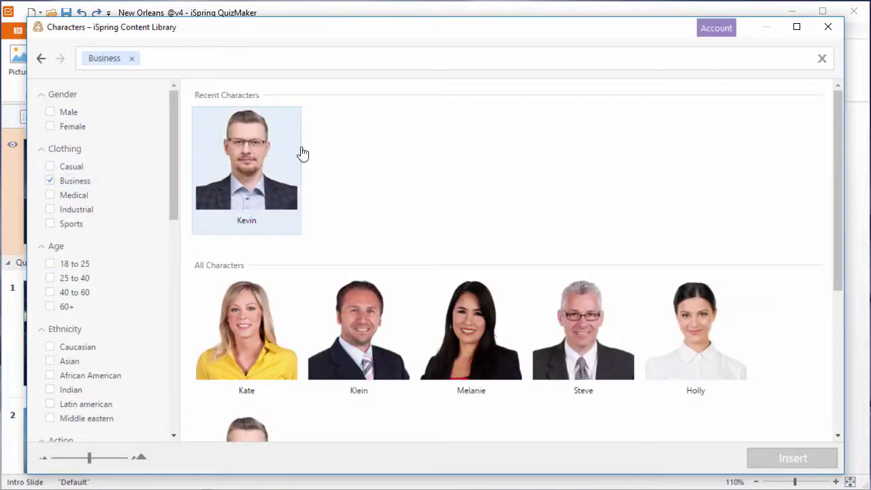
Close the character library, return to Form View, and open the Publish Quiz dialog
{"action": "left_click", "coordinate": [827, 26]}
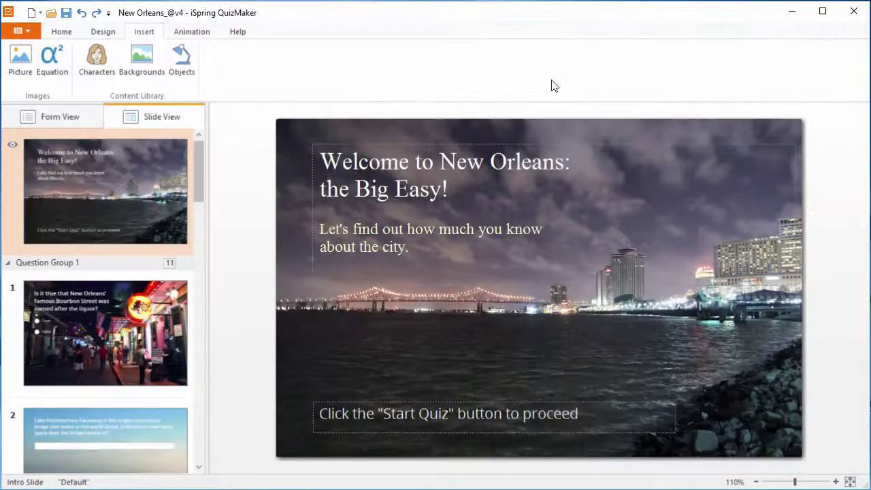
{"action": "left_click", "coordinate": [63, 115]}
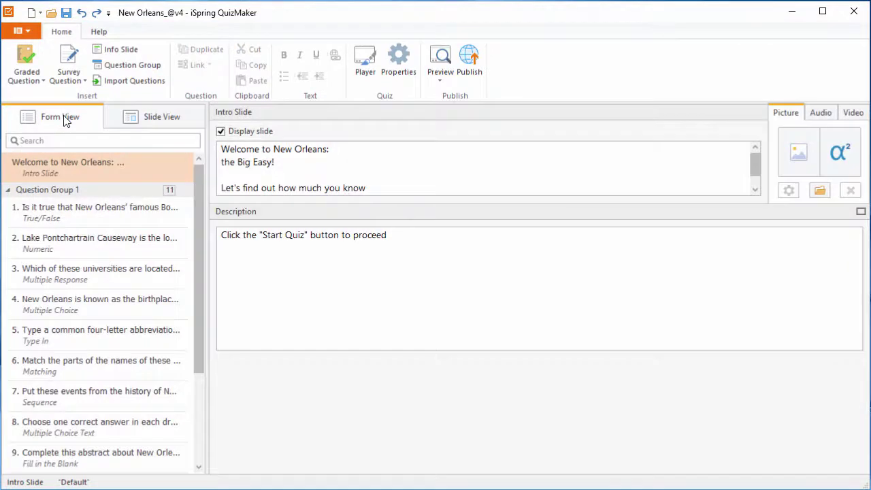
{"action": "left_click", "coordinate": [476, 63]}
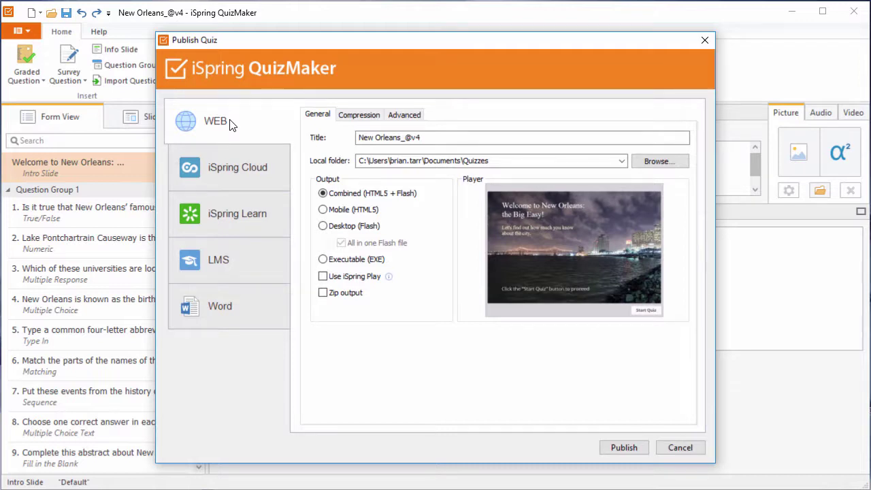
Browse the LMS, Word, iSpring Learn and iSpring Cloud publish options, then choose WEB
{"action": "left_click", "coordinate": [244, 261]}
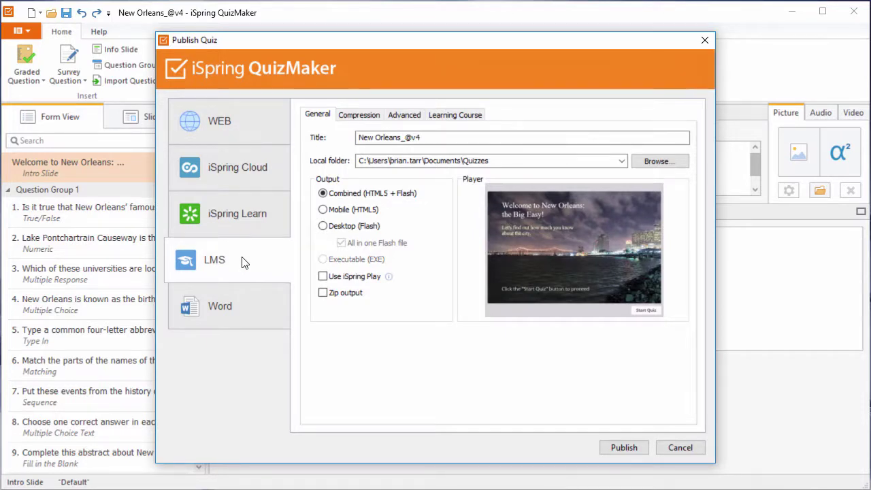
{"action": "left_click", "coordinate": [248, 307]}
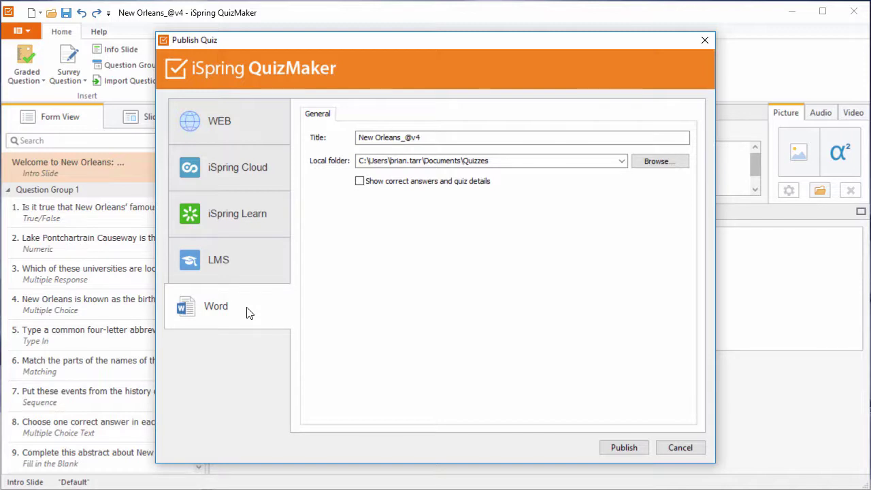
{"action": "left_click", "coordinate": [239, 223]}
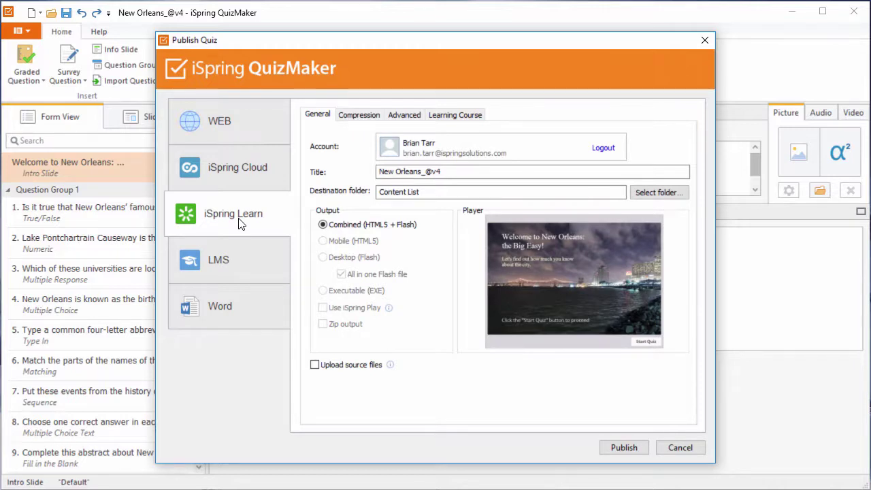
{"action": "left_click", "coordinate": [242, 182]}
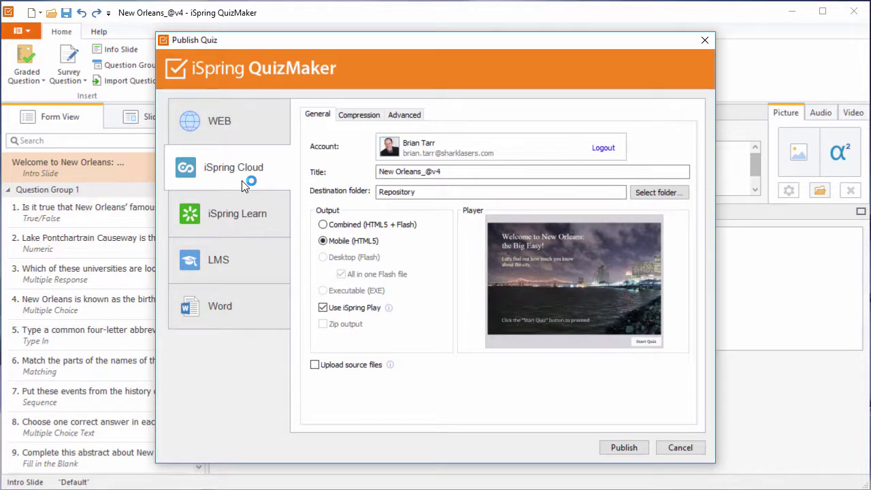
{"action": "left_click", "coordinate": [245, 136]}
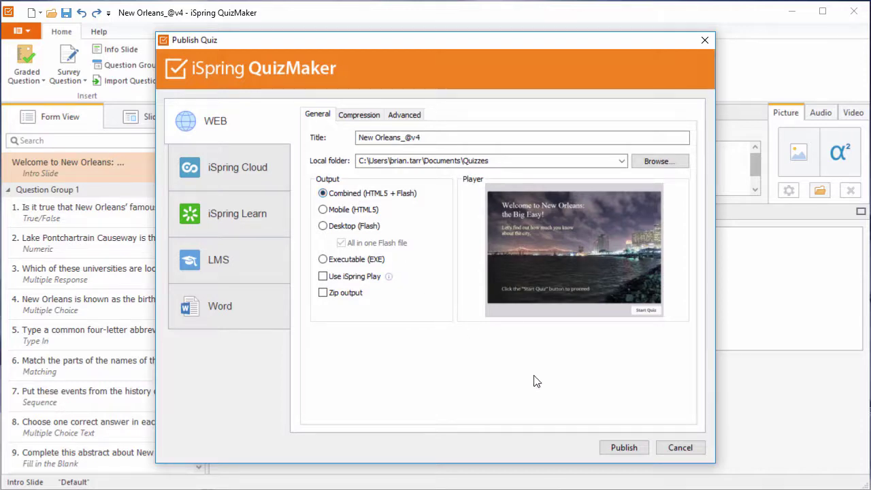
Publish the quiz for the web and preview it as Tablet, then Smartphone
{"action": "left_click", "coordinate": [623, 448]}
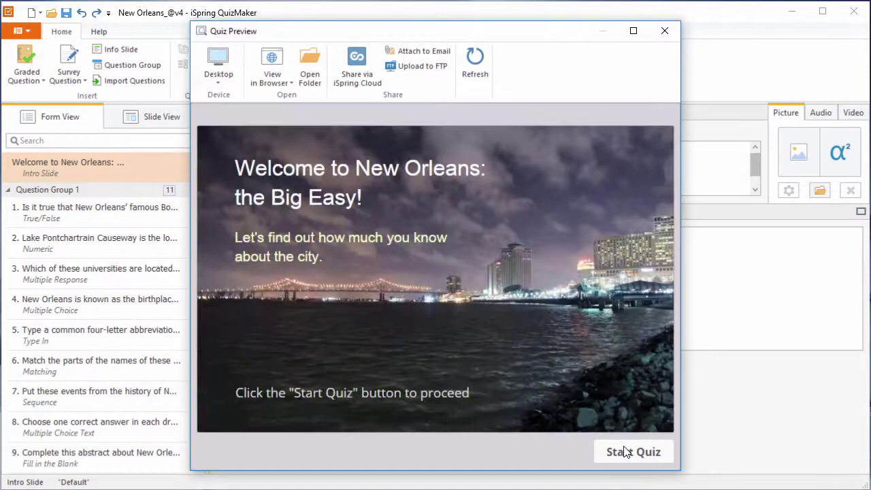
{"action": "left_click", "coordinate": [216, 71]}
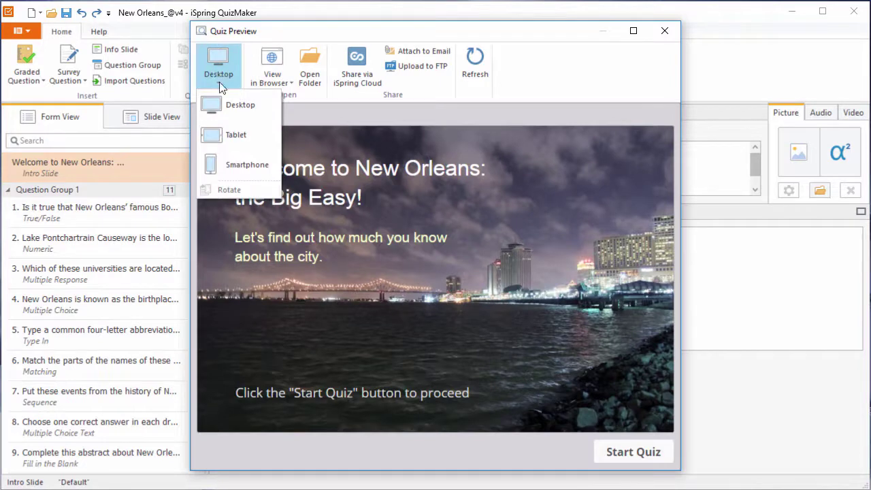
{"action": "left_click", "coordinate": [237, 136]}
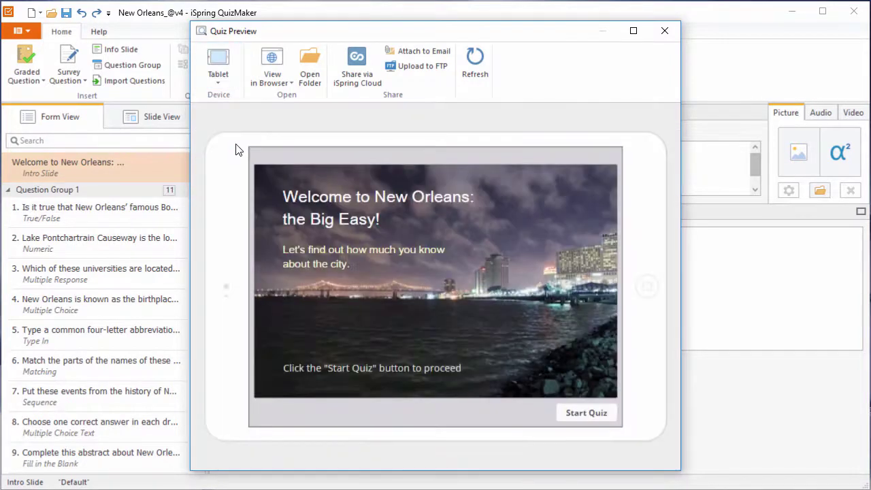
{"action": "left_click", "coordinate": [218, 82]}
{"action": "left_click", "coordinate": [244, 166]}
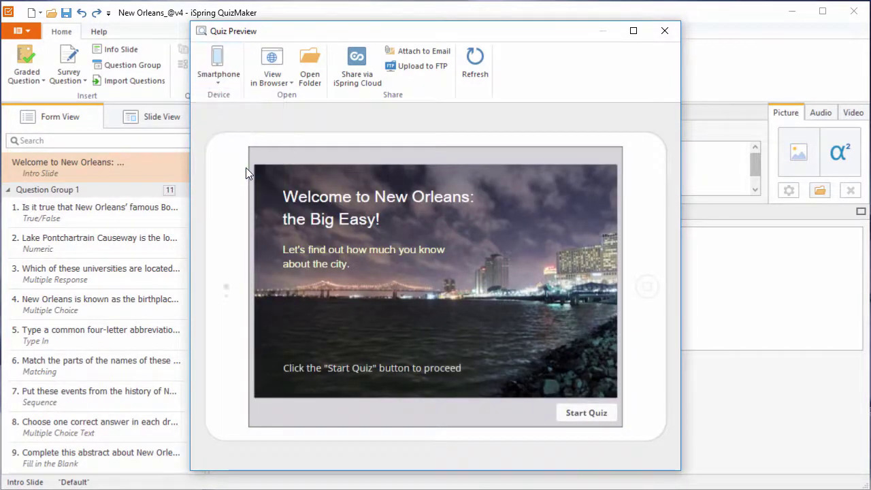